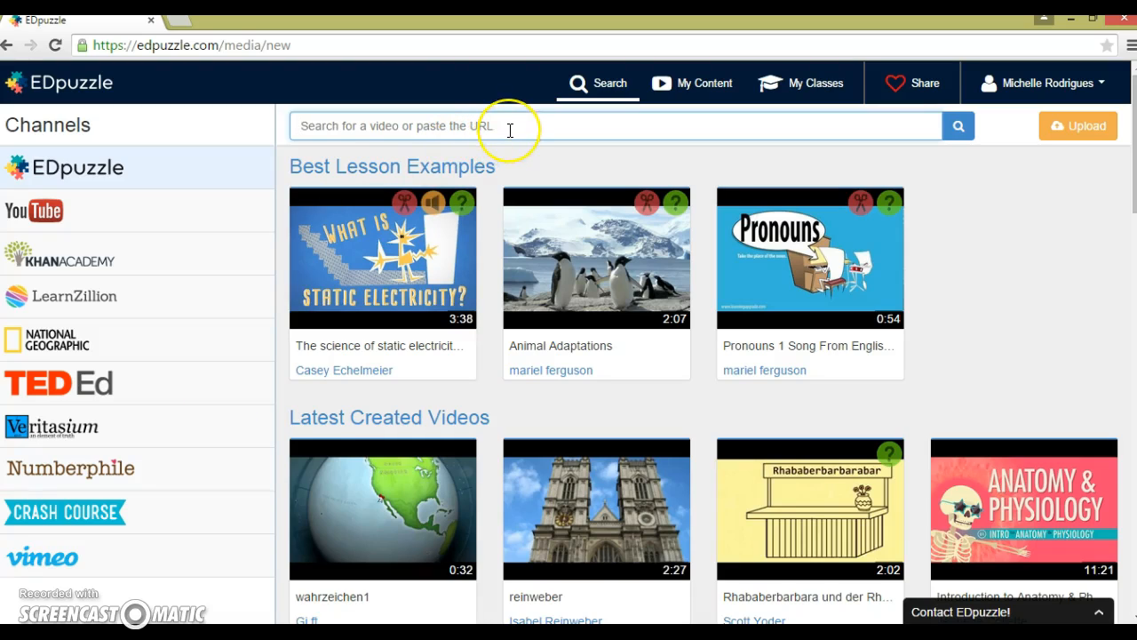
# Step: Search the video channels for "mr.bean science experiment"
pyautogui.click(509, 130)
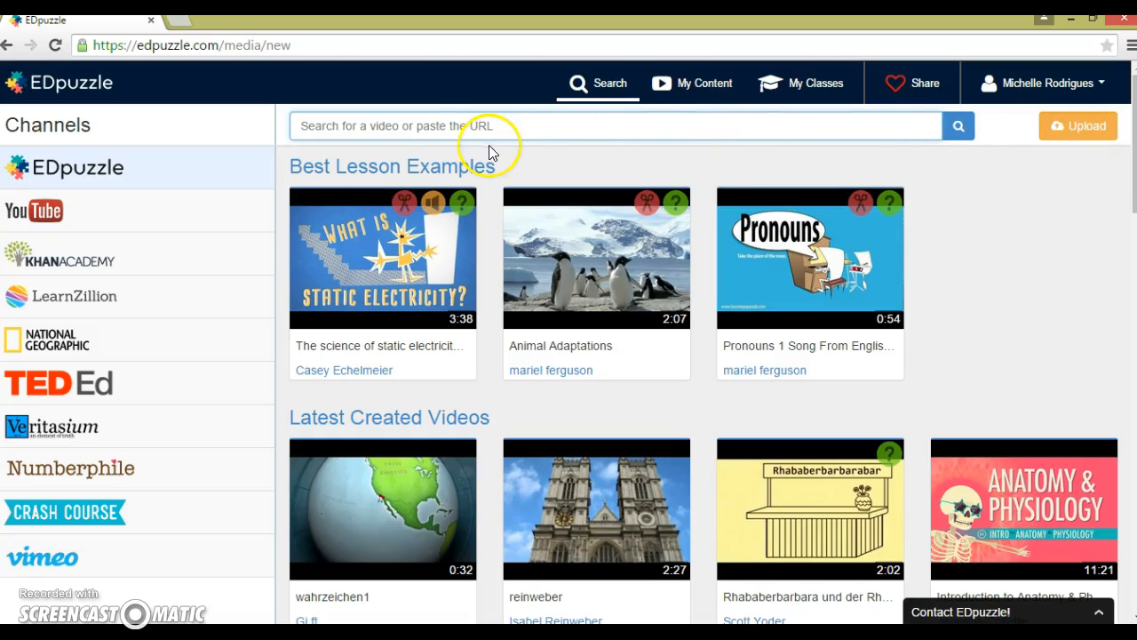
pyautogui.click(420, 129)
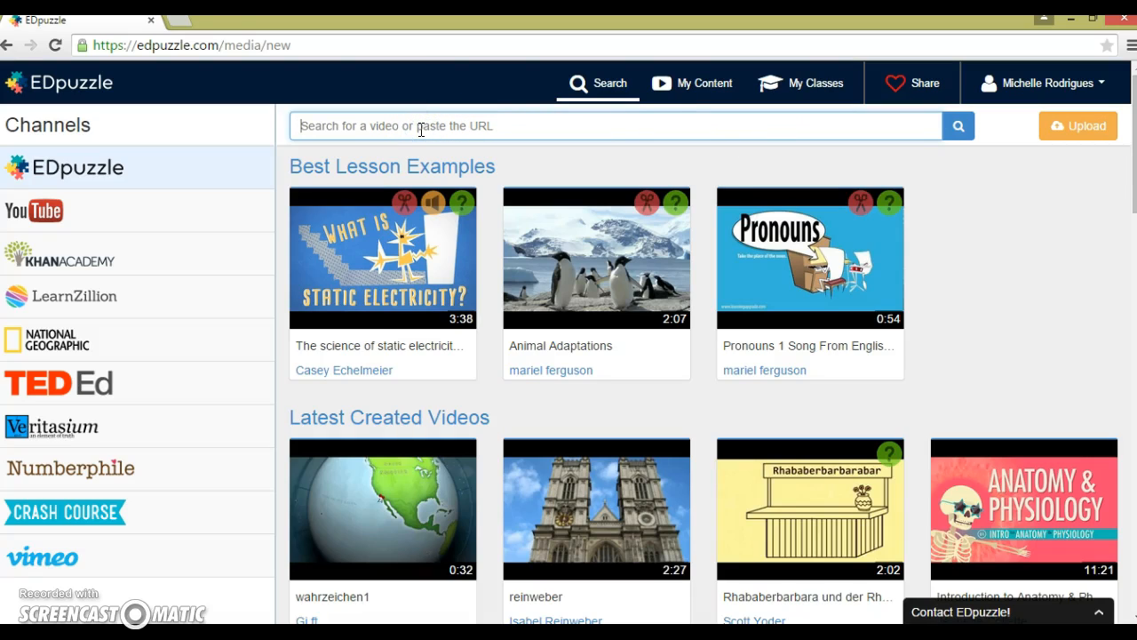
pyautogui.write('mr.bean science experiment')
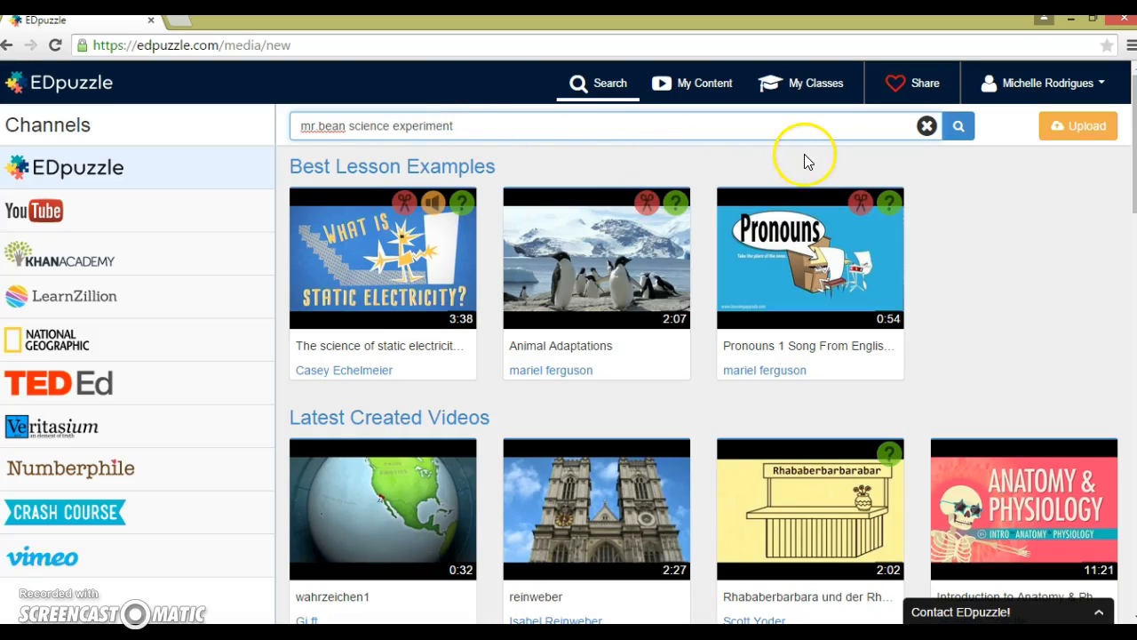
pyautogui.click(958, 130)
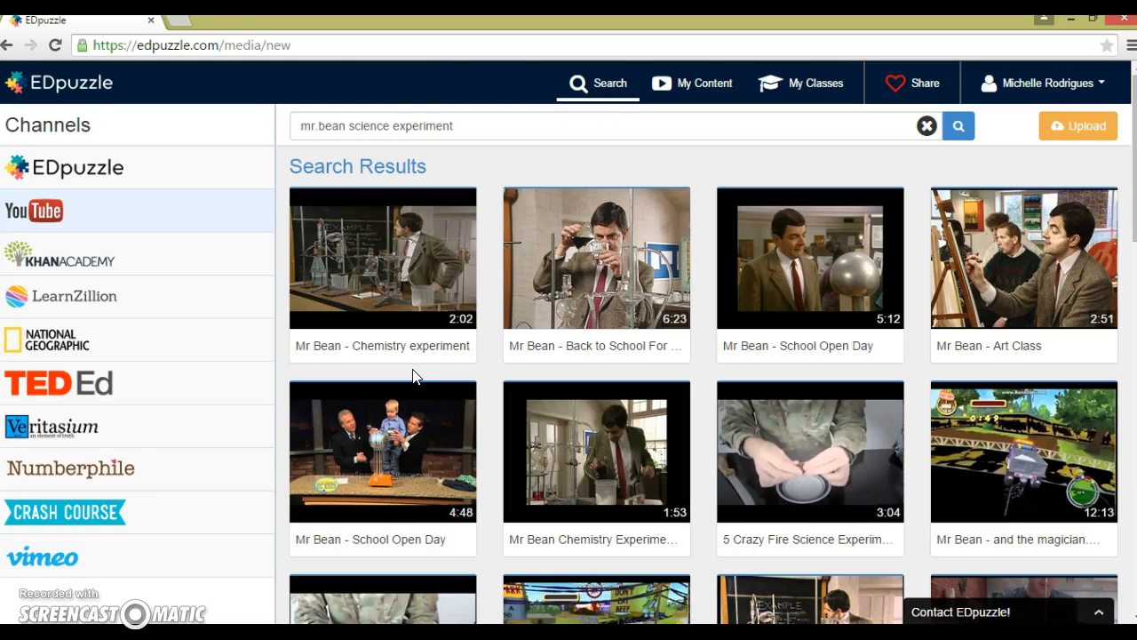
# Step: Save the search result "Mr Bean - Chemistry experiment" to My Videos
pyautogui.click(416, 307)
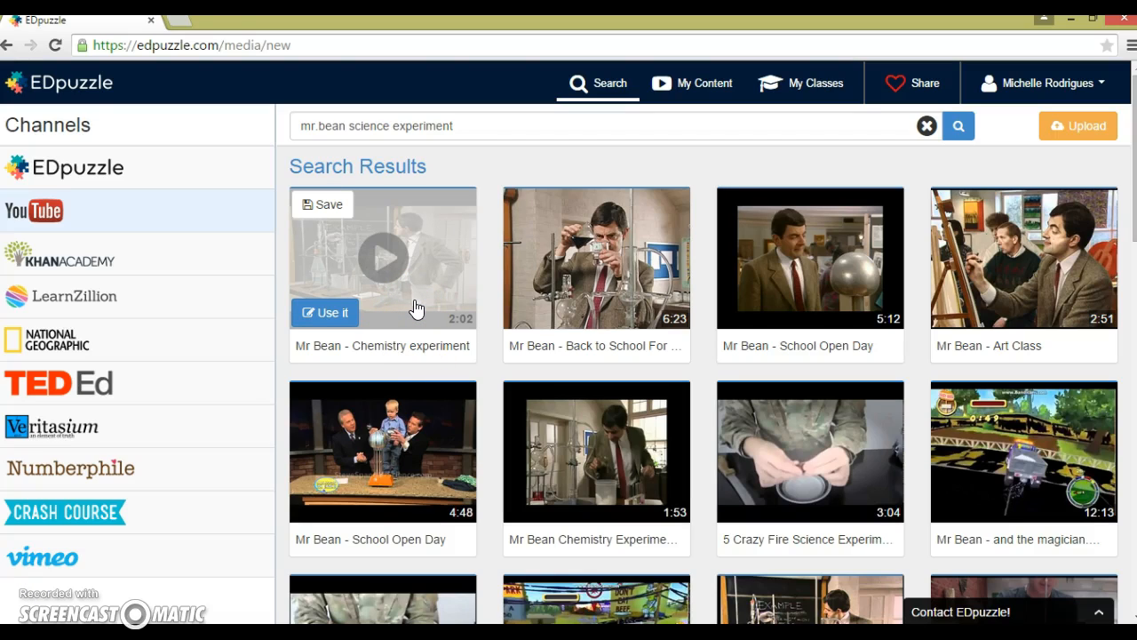
pyautogui.click(332, 311)
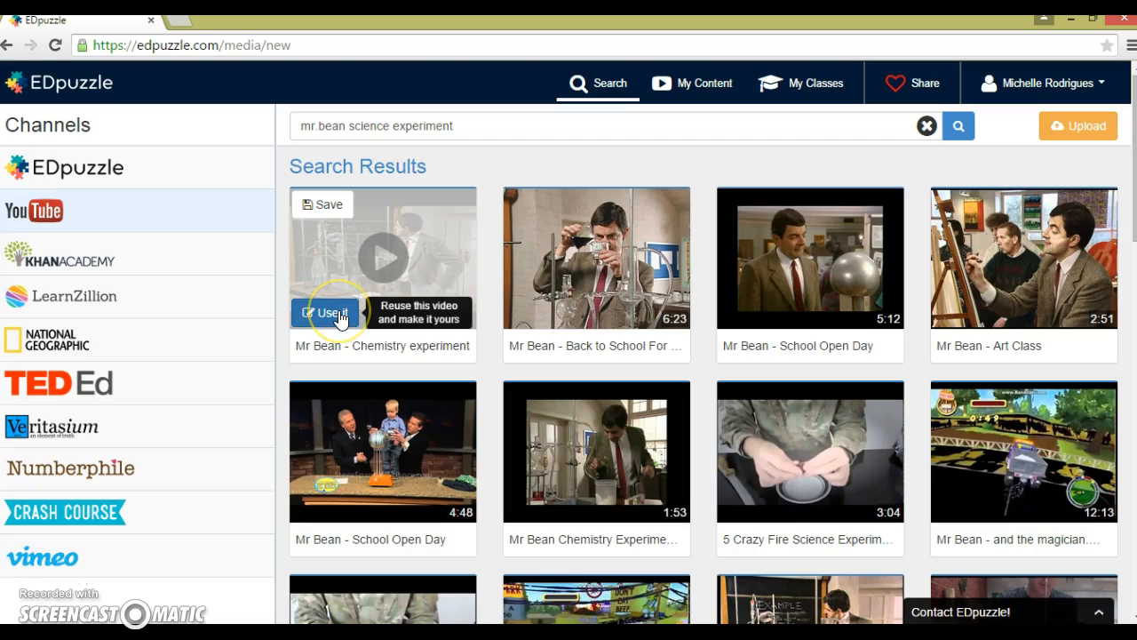
pyautogui.click(342, 222)
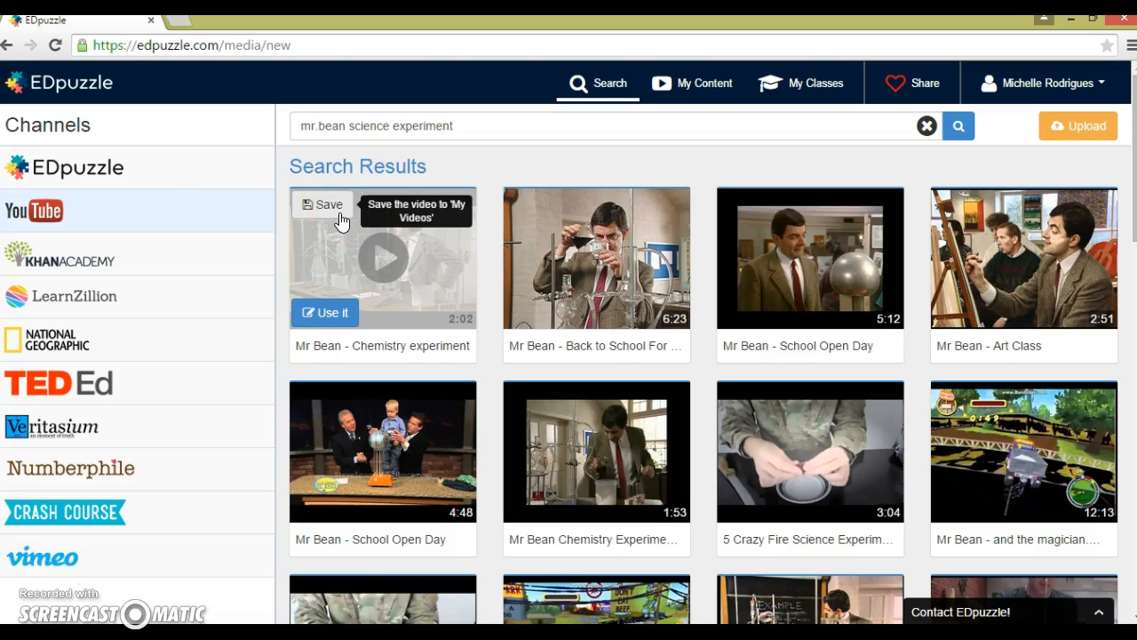
pyautogui.click(342, 223)
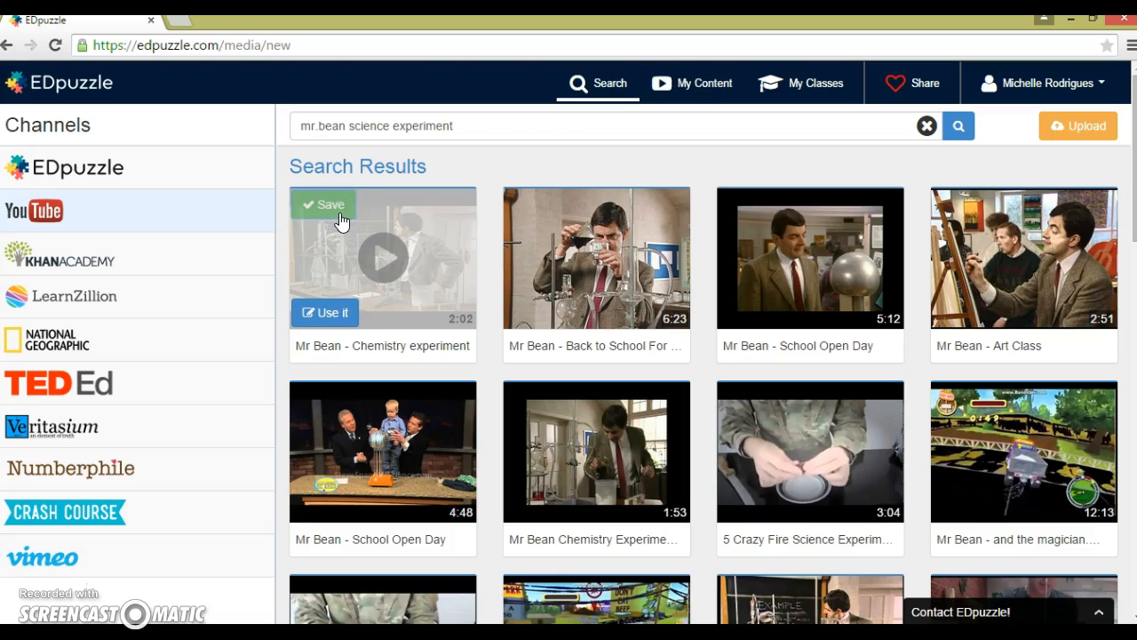
# Step: Open the saved "Mr Bean - Chemistry experiment" video from My Content for editing
pyautogui.click(659, 82)
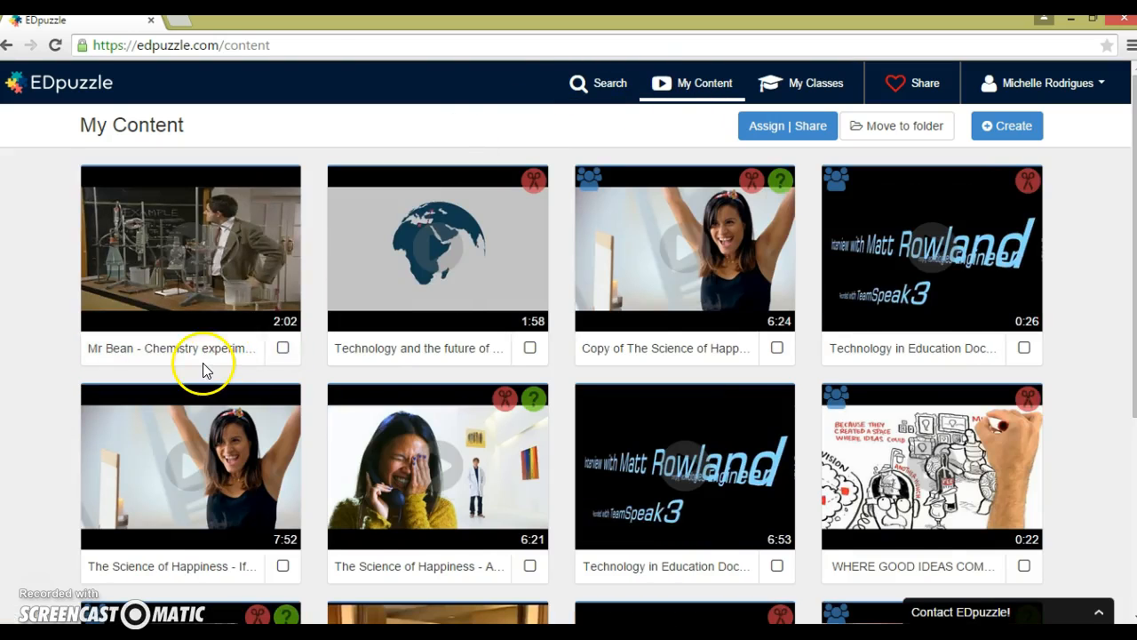
pyautogui.click(205, 254)
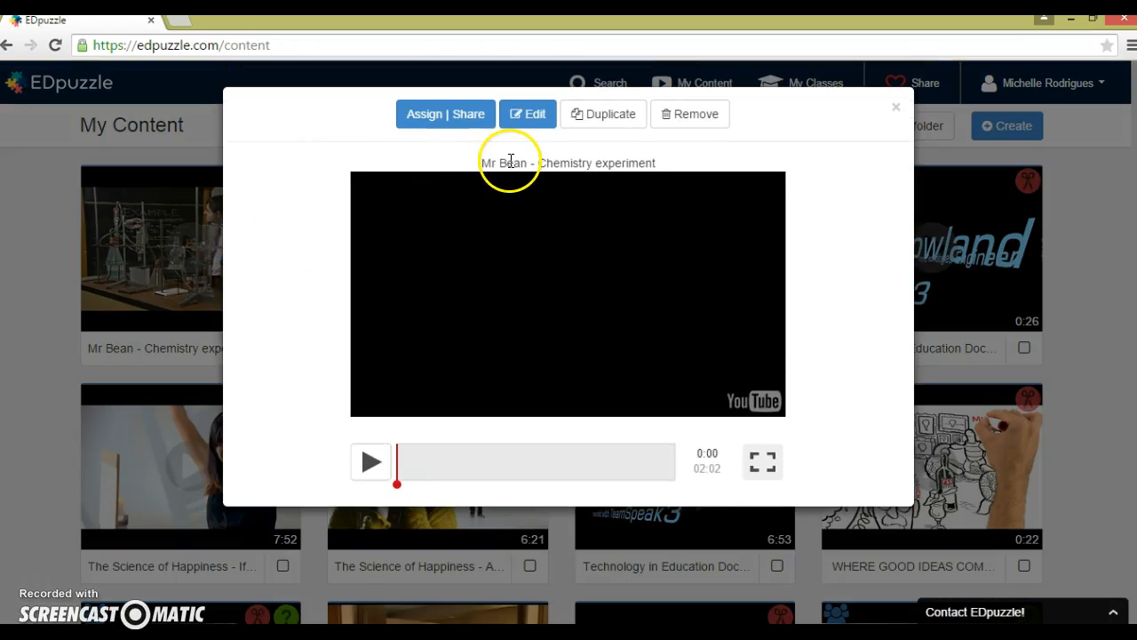
pyautogui.click(536, 123)
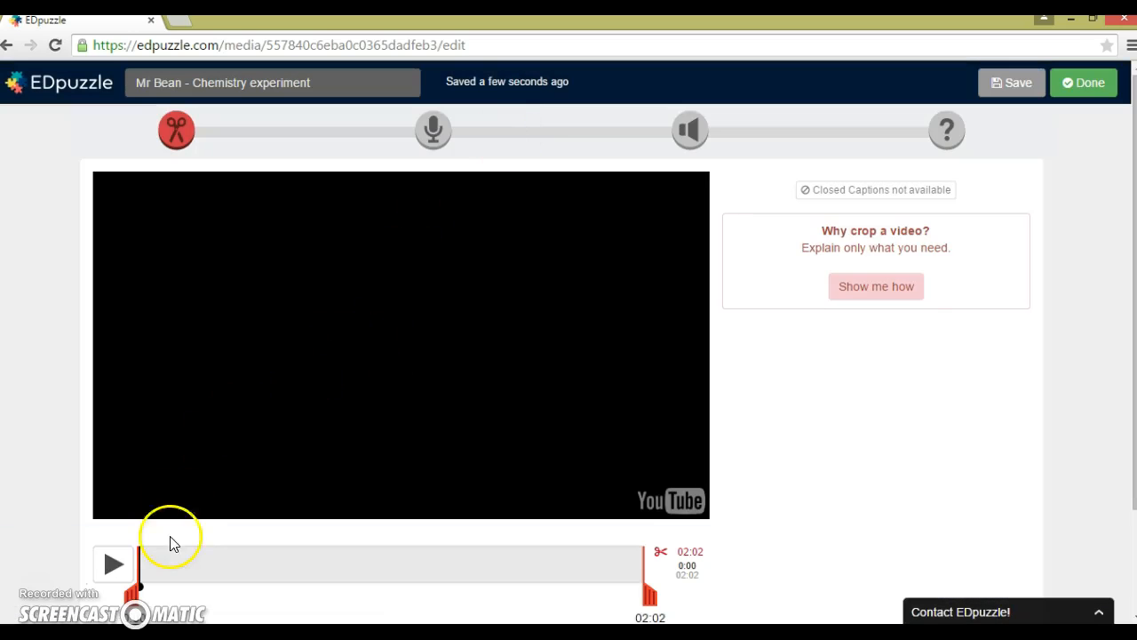
# Step: Play the video's opening, pause it and crop the start to about 0:12
pyautogui.click(130, 560)
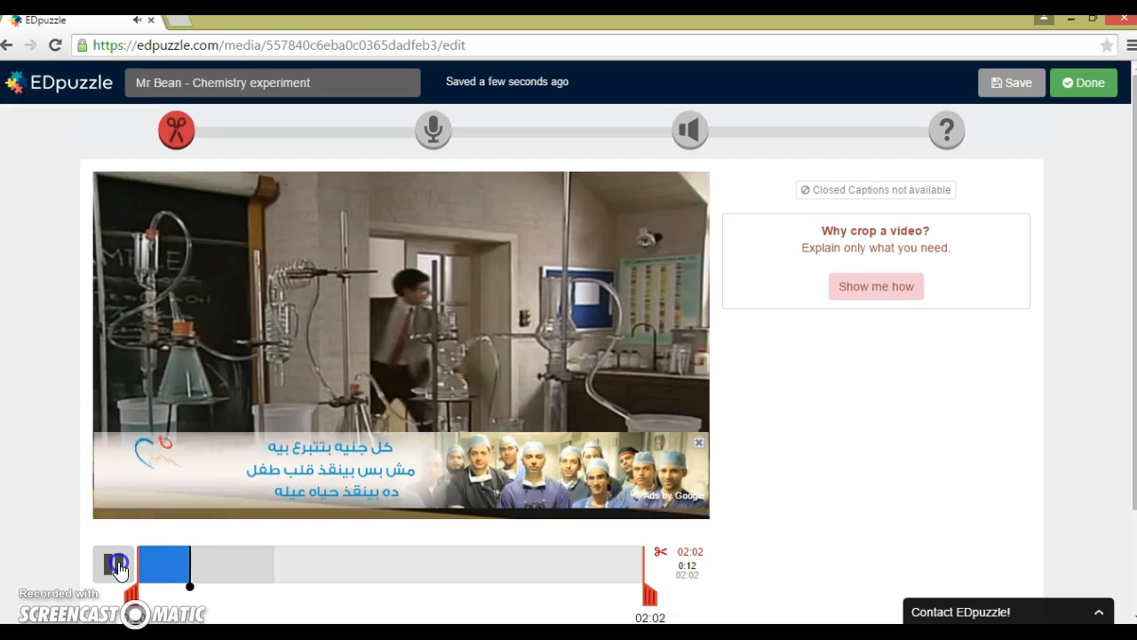
pyautogui.click(107, 574)
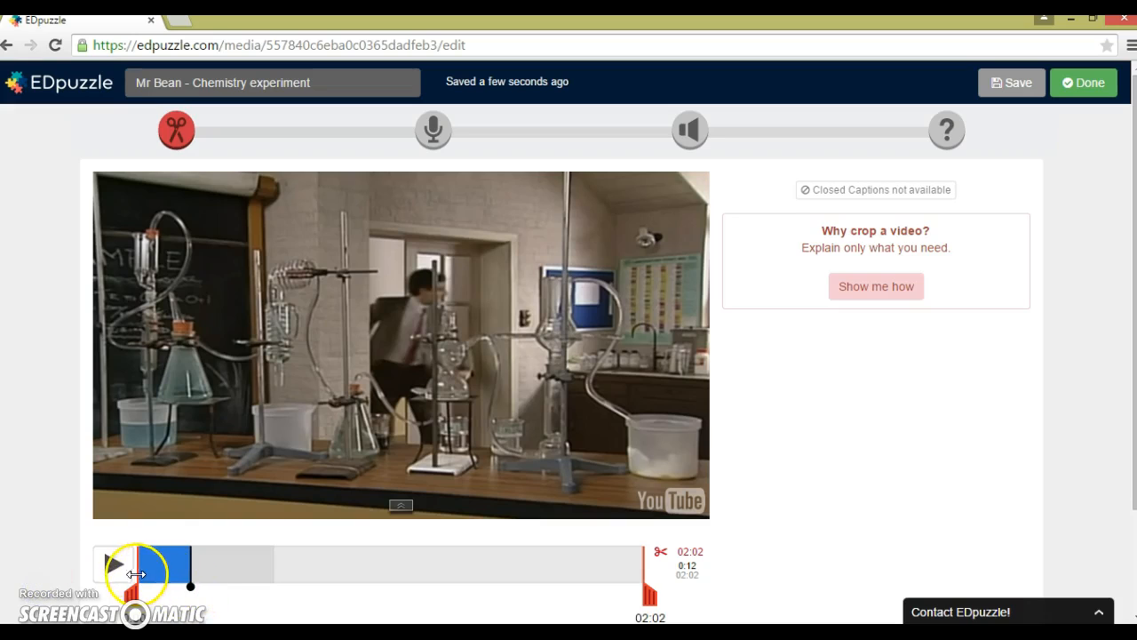
pyautogui.moveTo(133, 590); pyautogui.dragTo(182, 590)
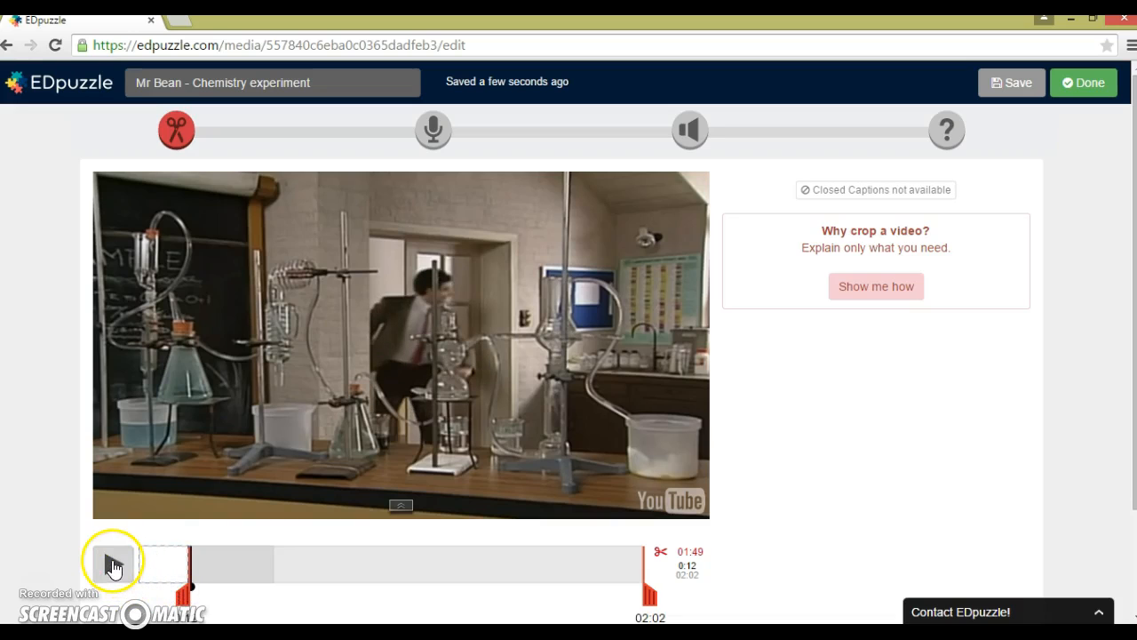
# Step: Play the cropped video further and insert a quiz question at 0:32
pyautogui.click(113, 565)
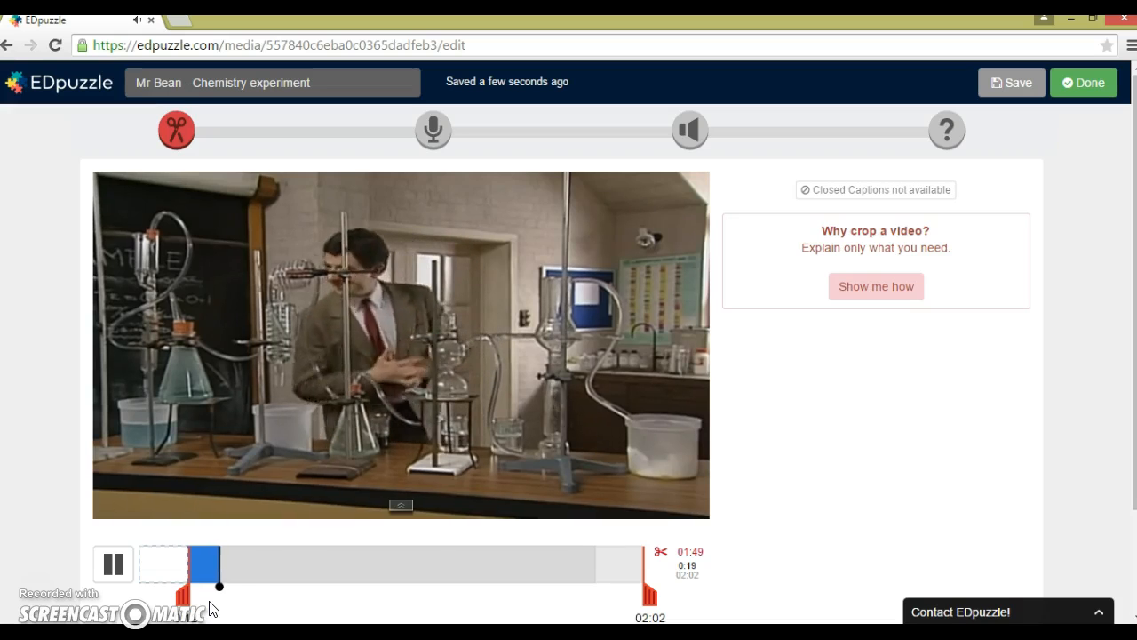
pyautogui.click(223, 588)
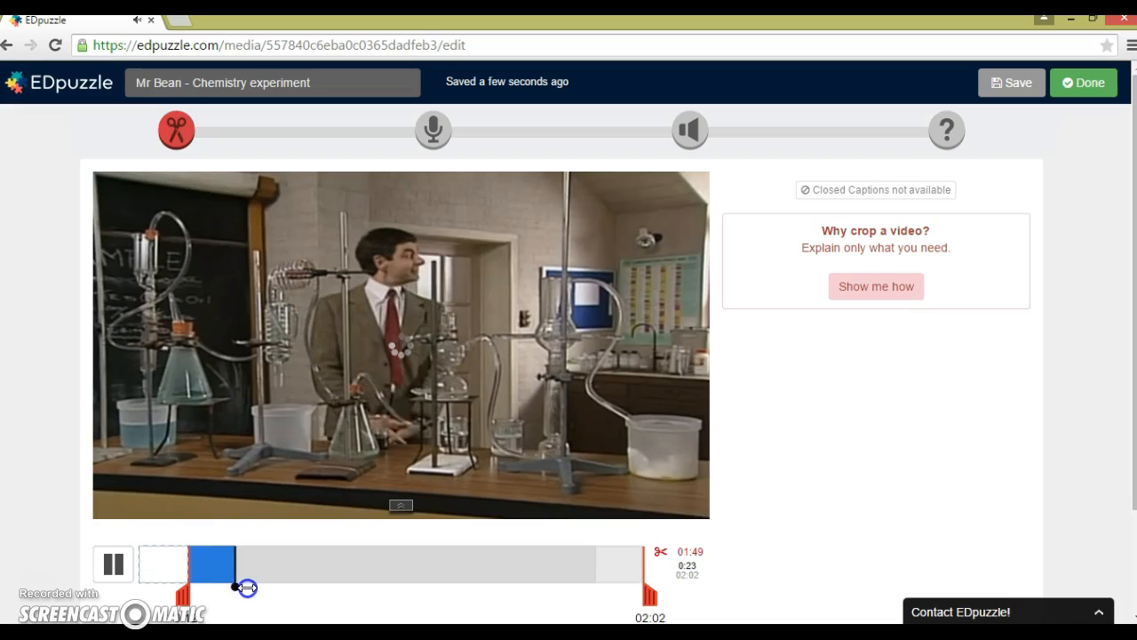
pyautogui.moveTo(263, 586); pyautogui.dragTo(266, 586)
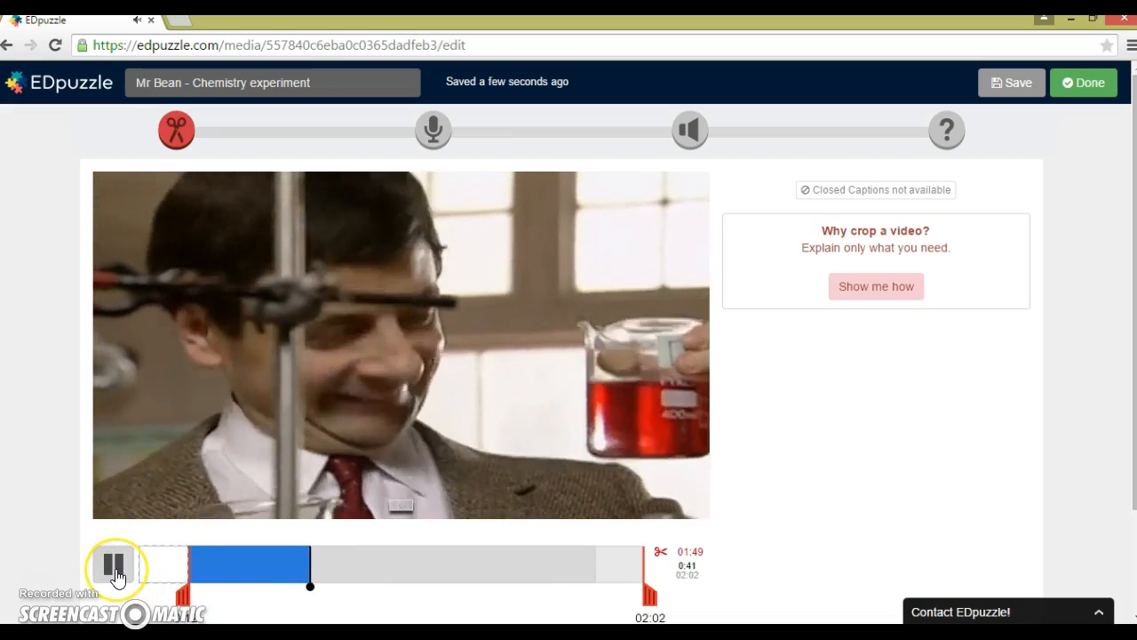
pyautogui.click(949, 133)
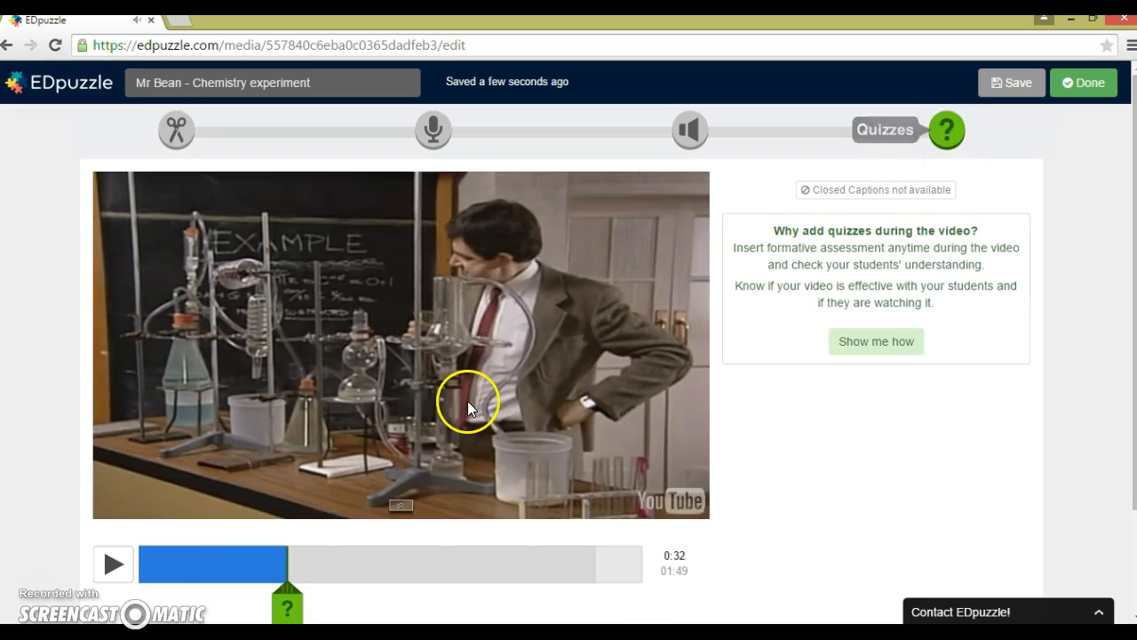
pyautogui.click(290, 607)
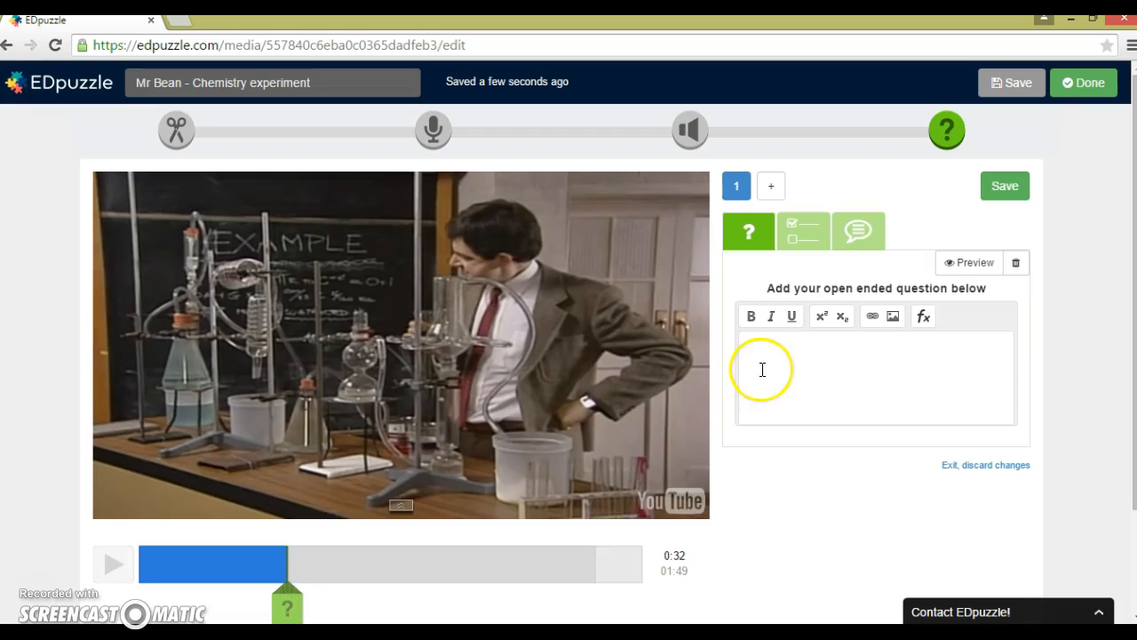
# Step: Review the multiple-choice and comment options for the quiz item, and return to the open-ended question type
pyautogui.click(766, 236)
pyautogui.click(803, 239)
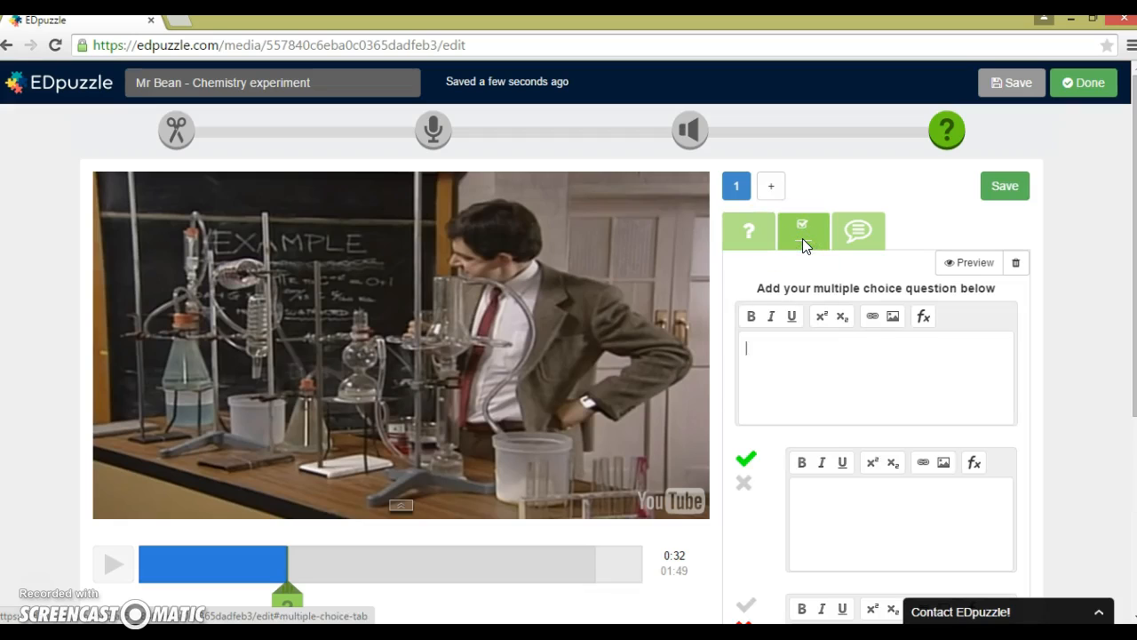
pyautogui.click(859, 233)
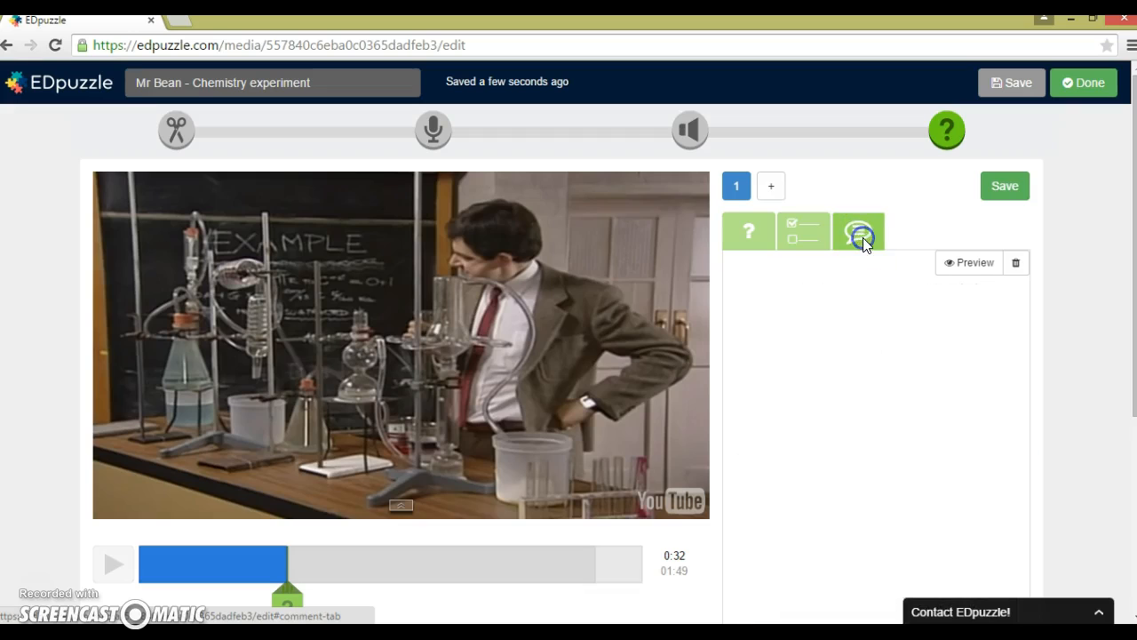
pyautogui.click(747, 240)
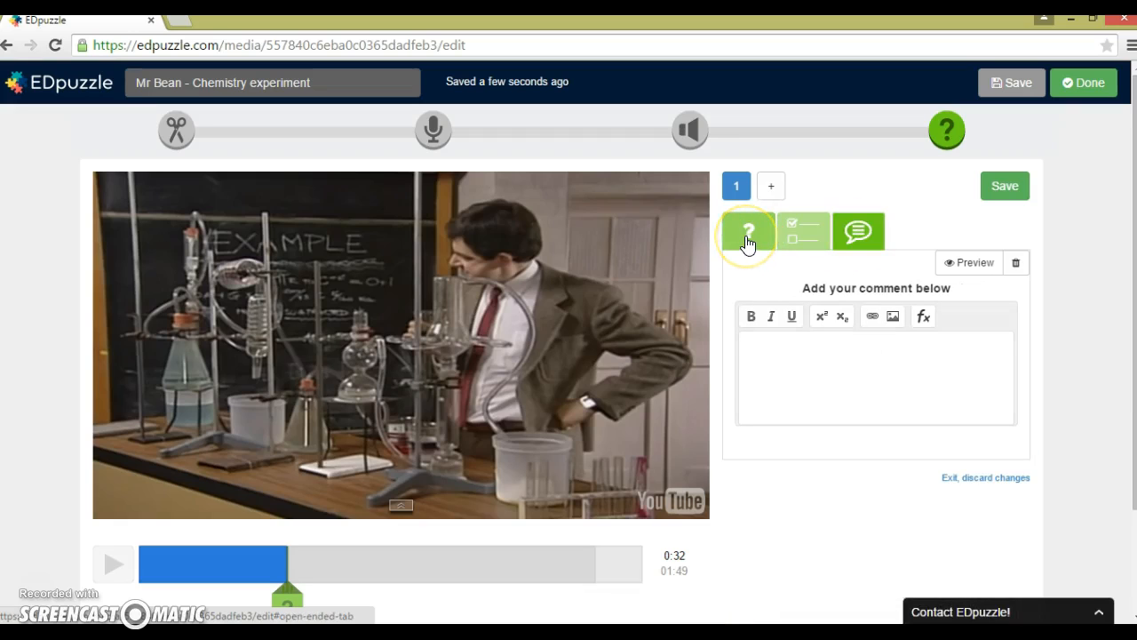
pyautogui.click(748, 241)
pyautogui.click(753, 236)
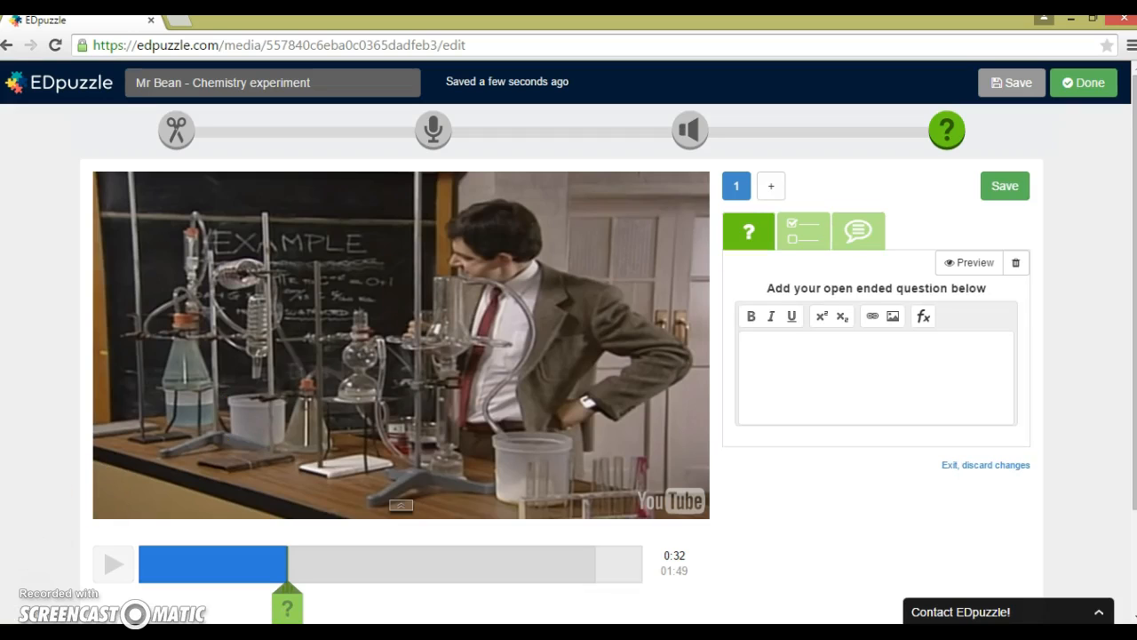
# Step: Enter the open-ended question "what experiment is being conducted?" and save it
pyautogui.click(39, 586)
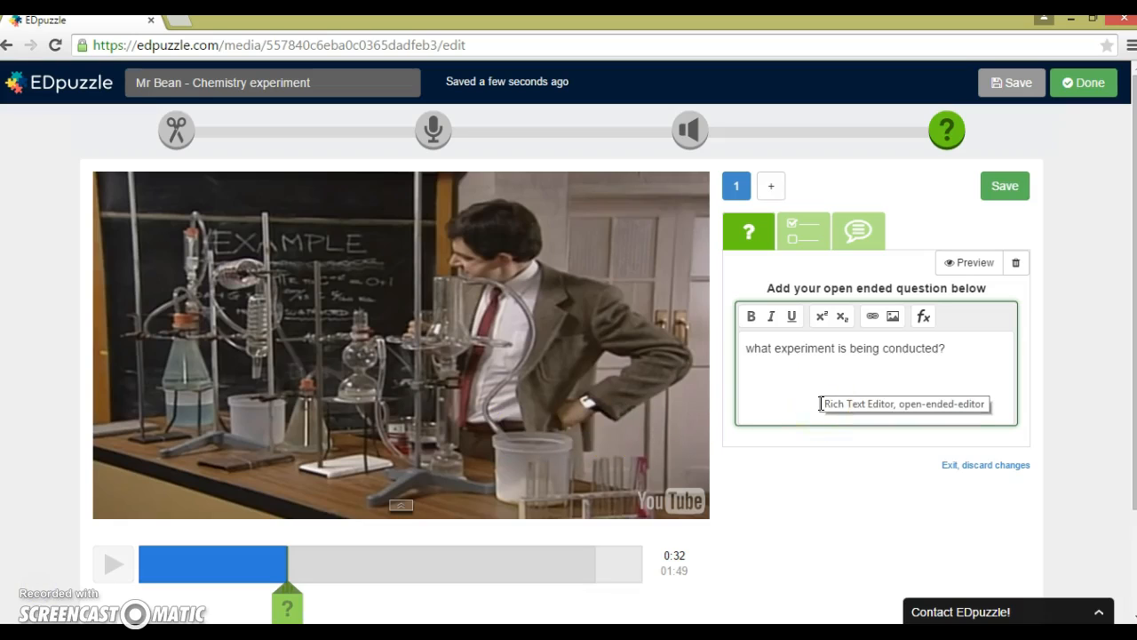
pyautogui.click(835, 351)
pyautogui.click(1013, 188)
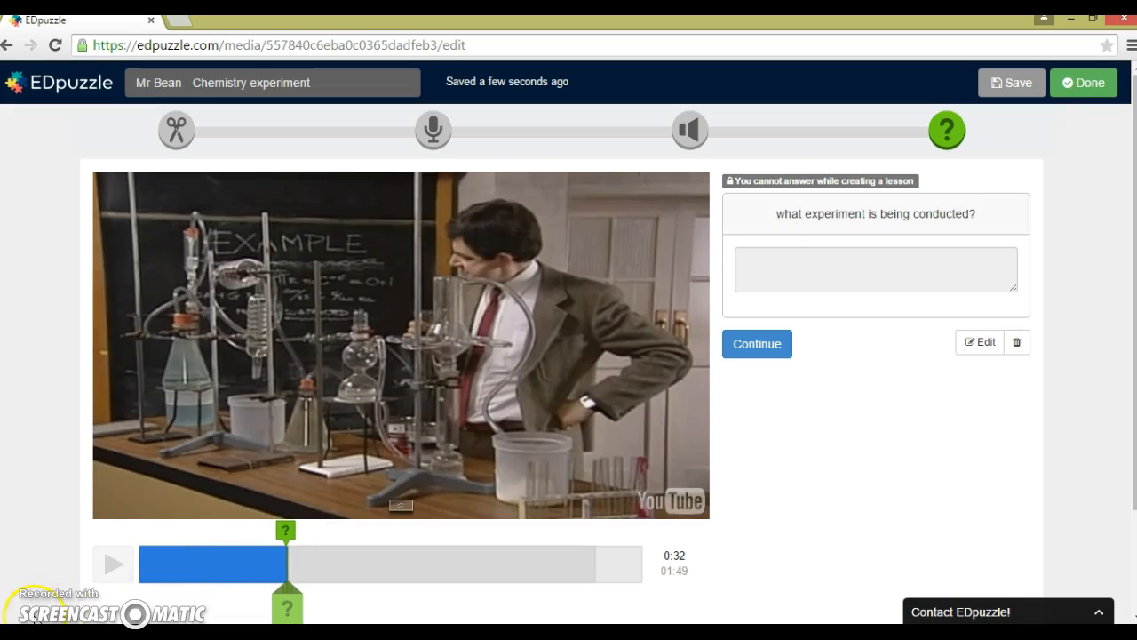
# Step: Continue past the question, skip ahead to the scene at the chemistry lab door and crop the video's end to 01:43
pyautogui.click(766, 348)
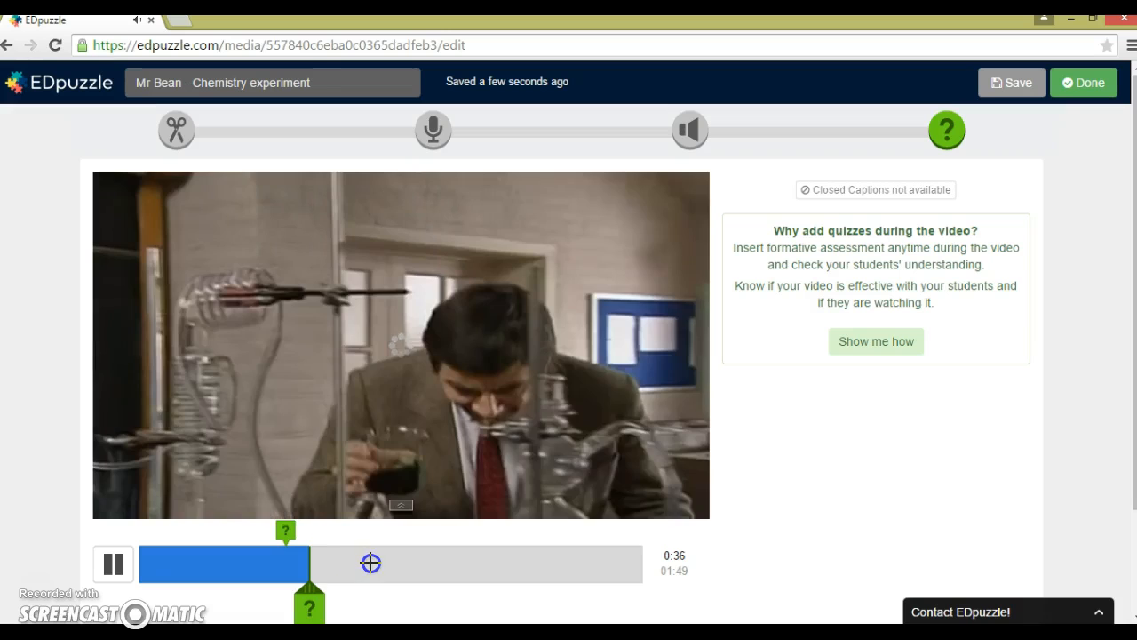
pyautogui.click(371, 562)
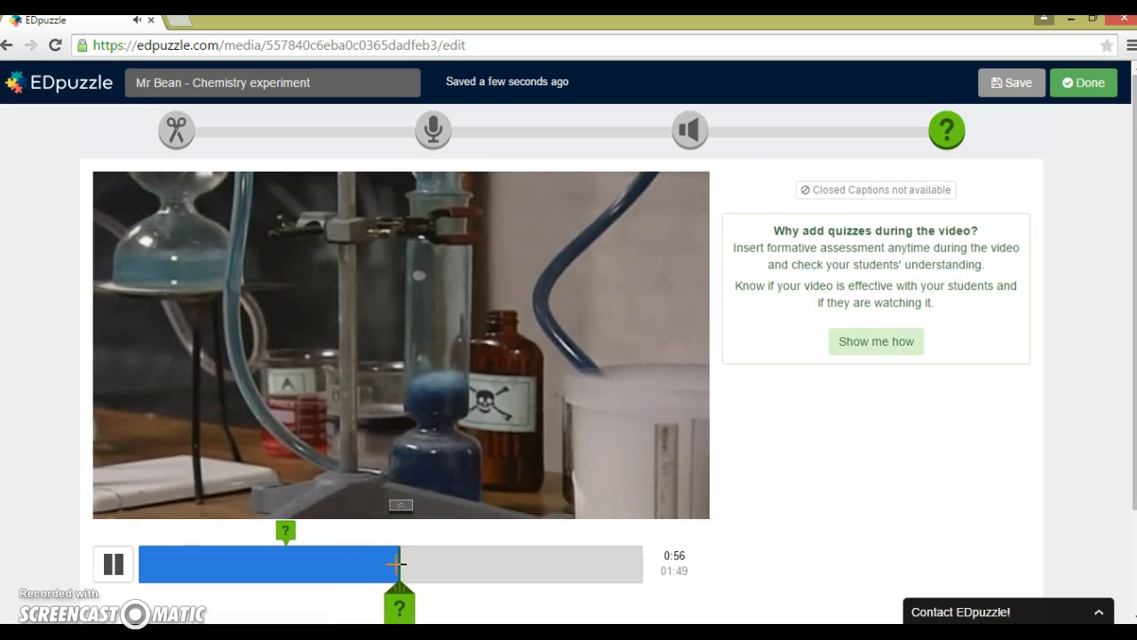
pyautogui.click(434, 563)
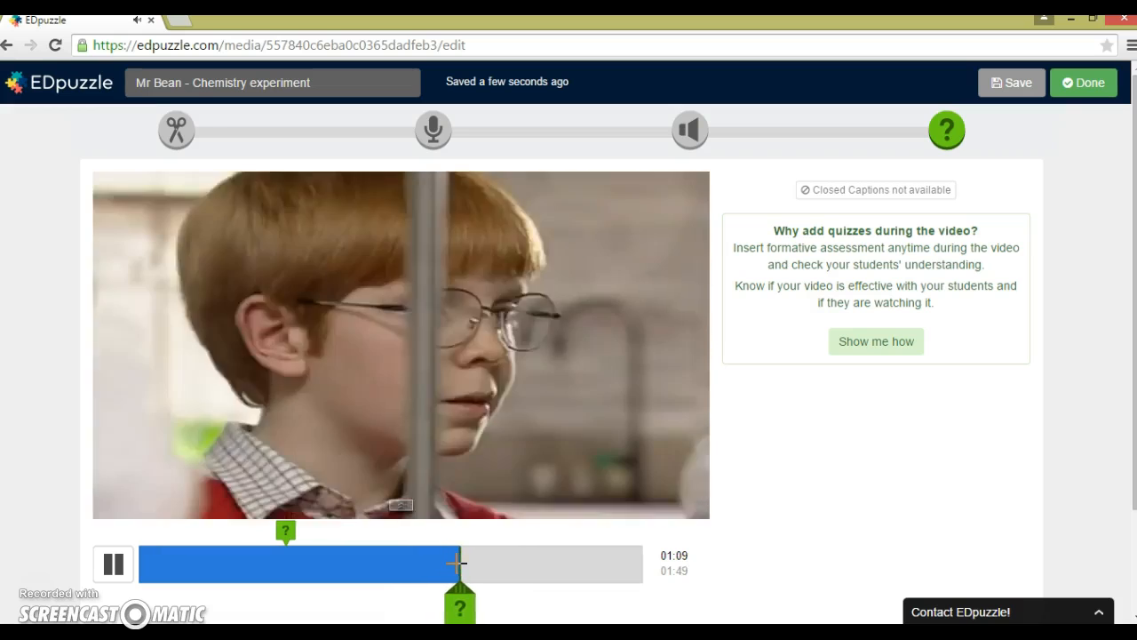
pyautogui.click(508, 562)
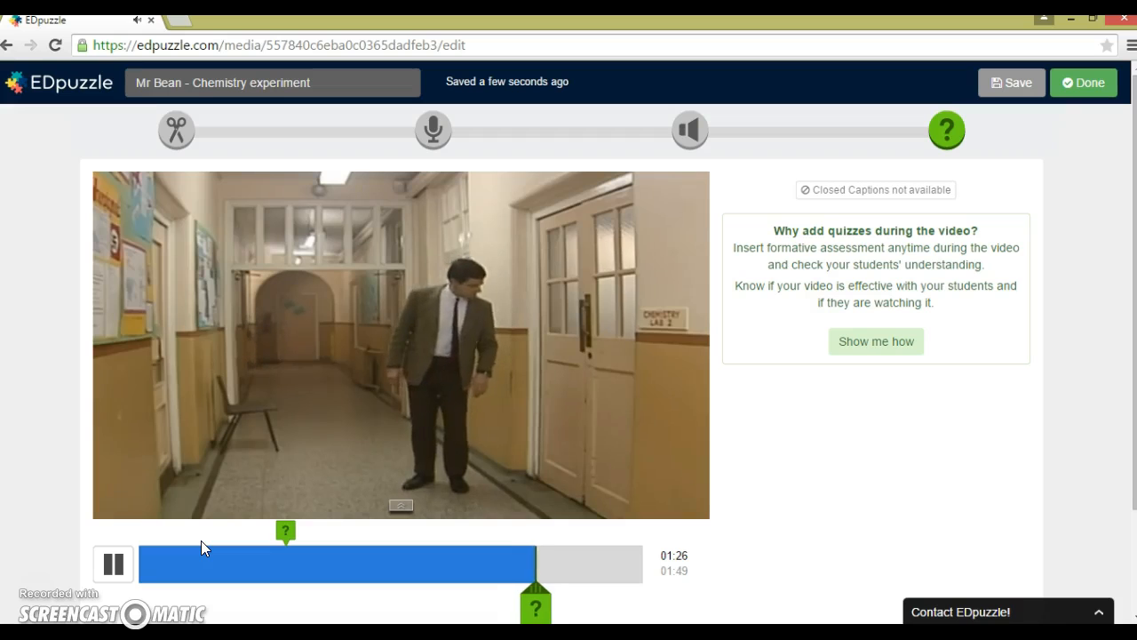
pyautogui.click(124, 567)
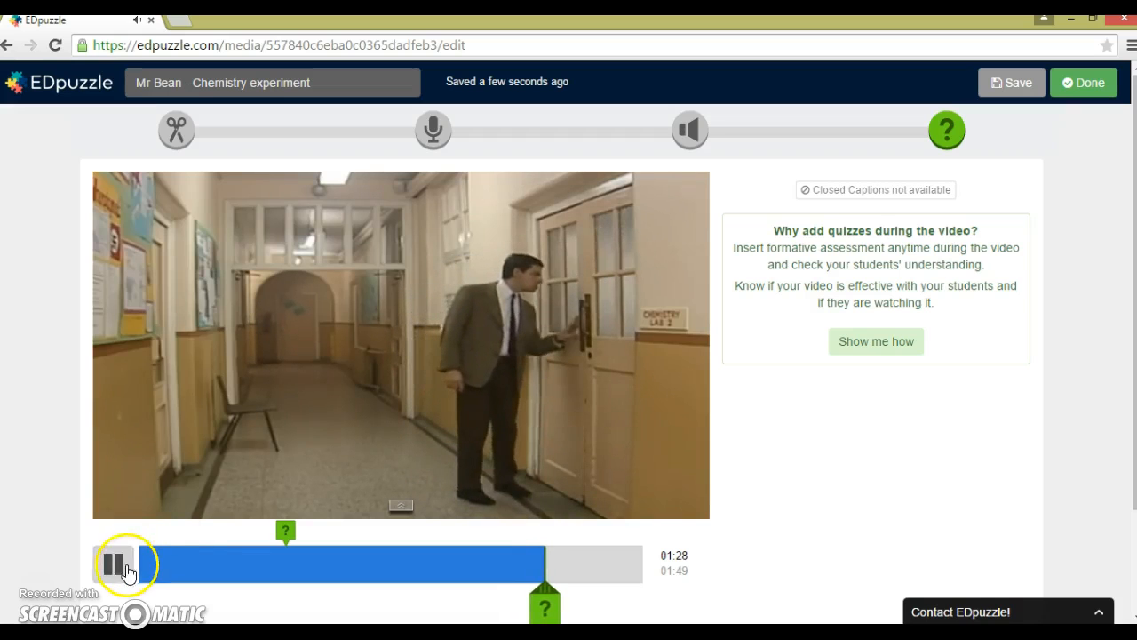
pyautogui.click(176, 131)
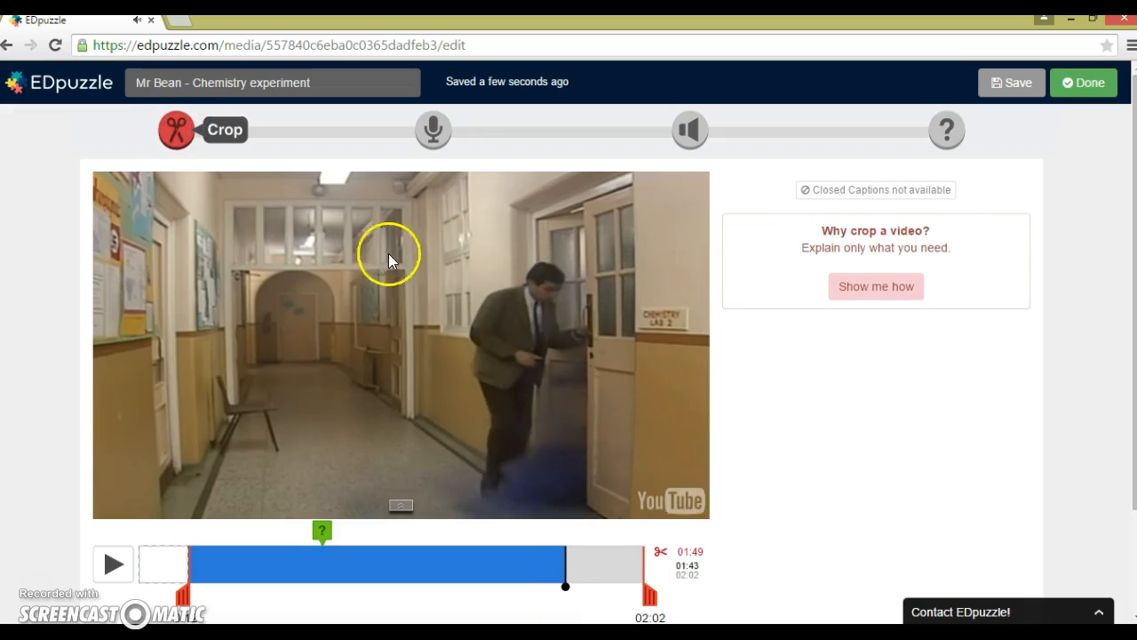
pyautogui.moveTo(649, 595); pyautogui.dragTo(573, 591)
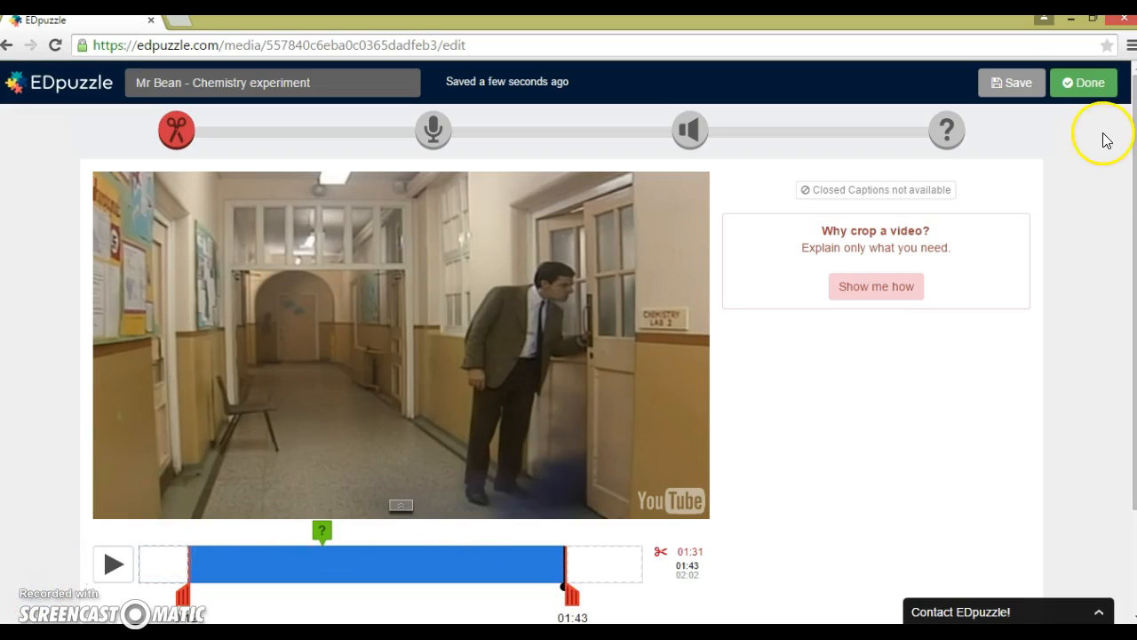
# Step: Finish editing the video lesson and choose to assign it to a class
pyautogui.click(1096, 93)
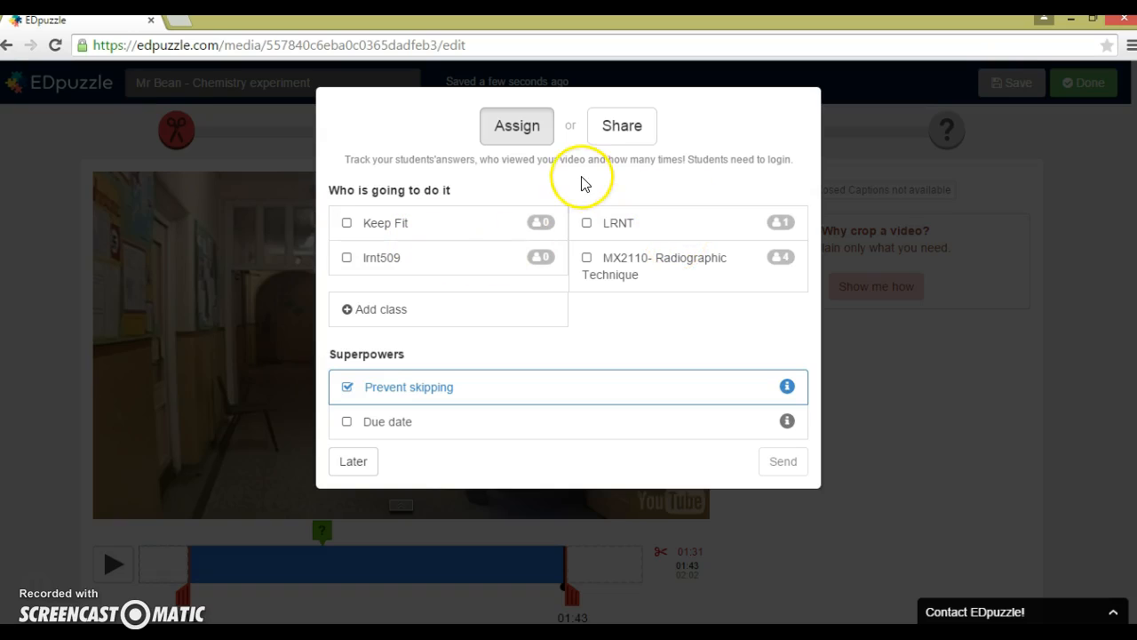
pyautogui.click(527, 136)
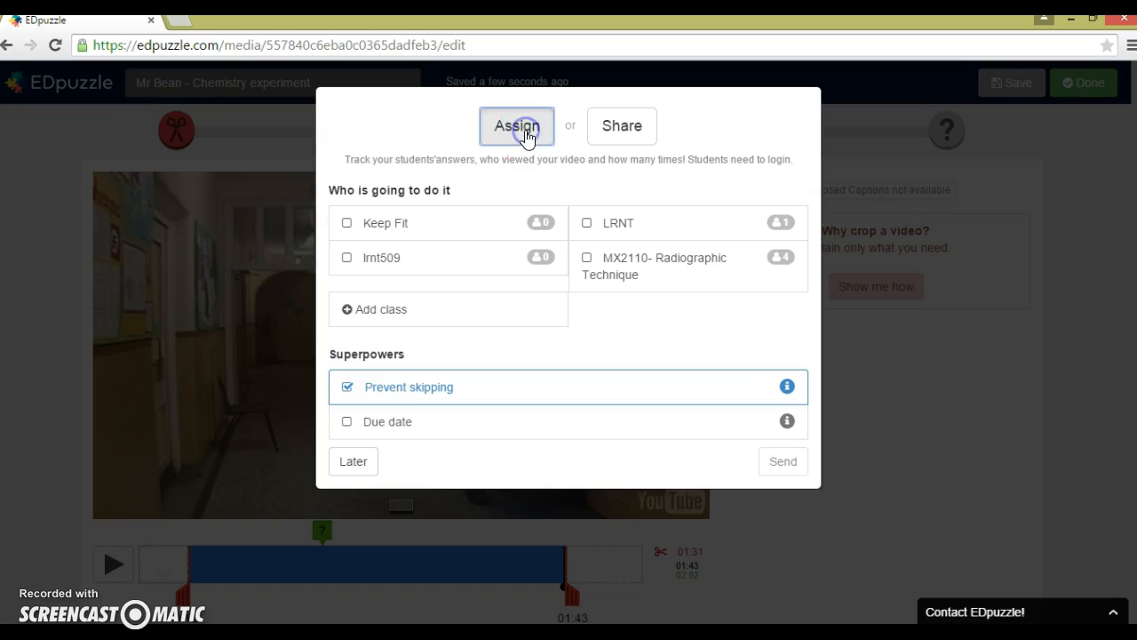
pyautogui.click(525, 139)
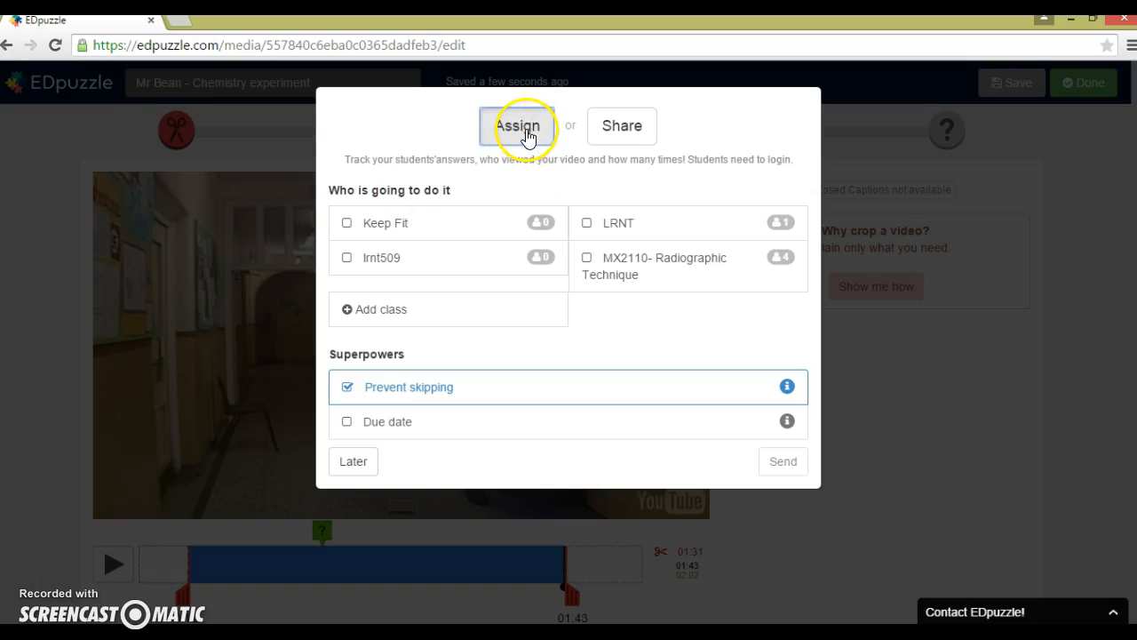
# Step: Assign the video lesson to the LRNT class with skipping prevented and send it
pyautogui.click(624, 229)
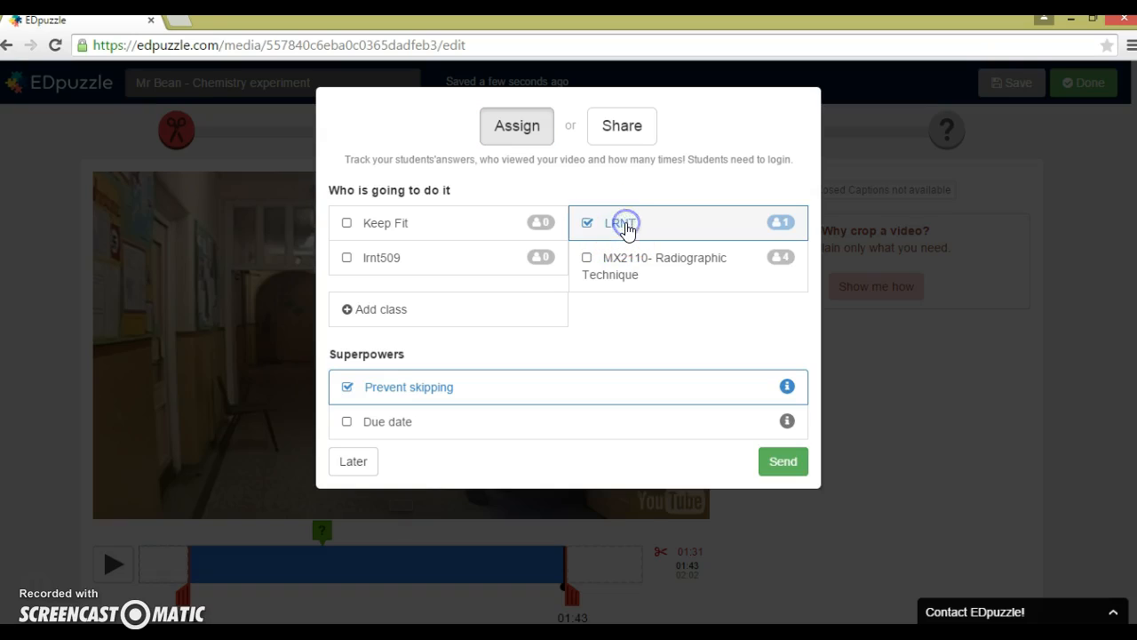
pyautogui.click(788, 464)
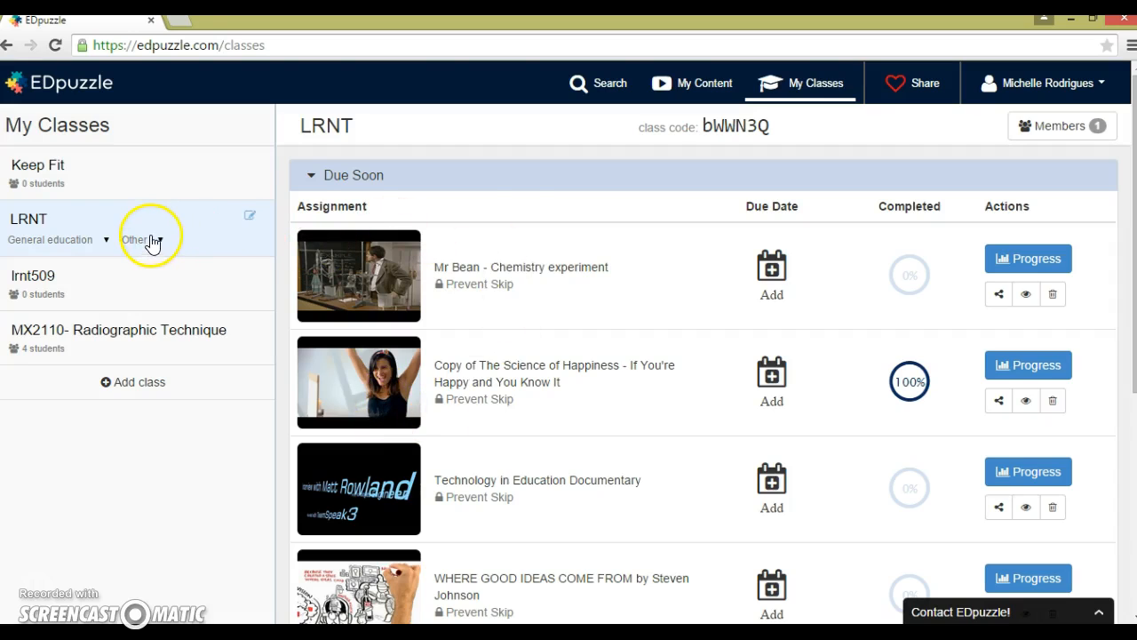
# Step: Review the teacher invitation options, class list, video search and content library, and close the invitation dialog without inviting anyone
pyautogui.click(927, 85)
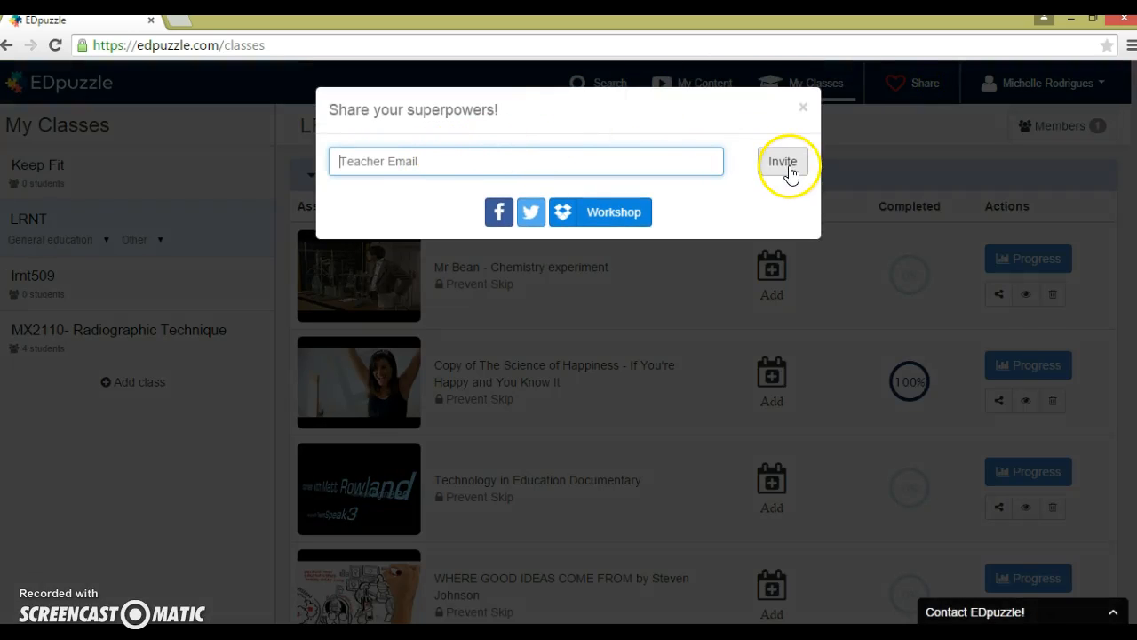
pyautogui.click(803, 109)
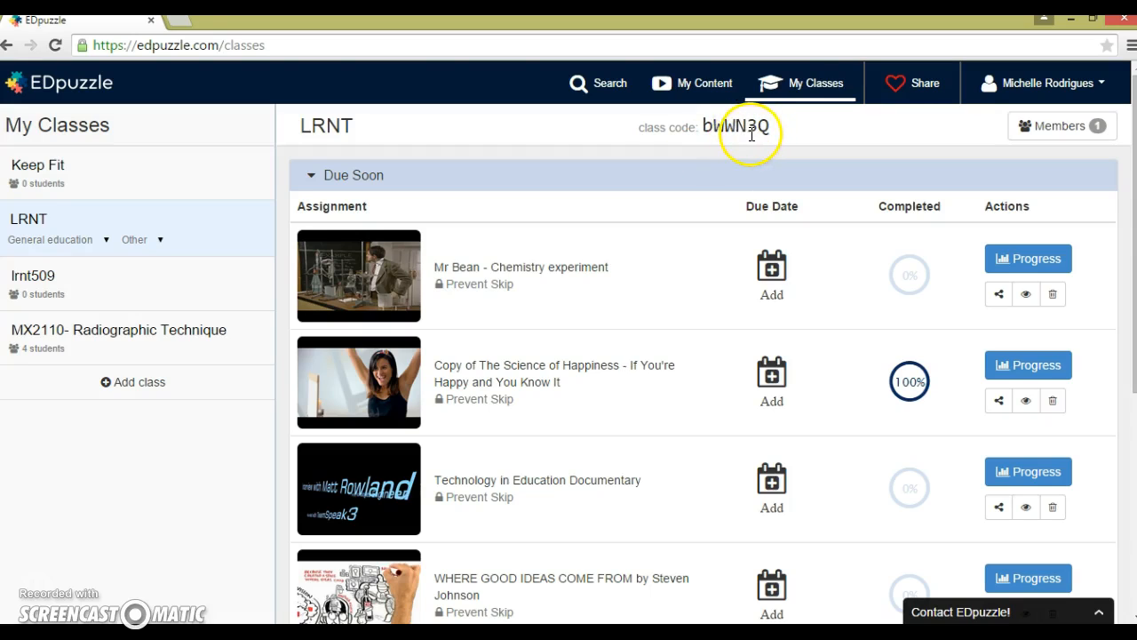
pyautogui.click(814, 84)
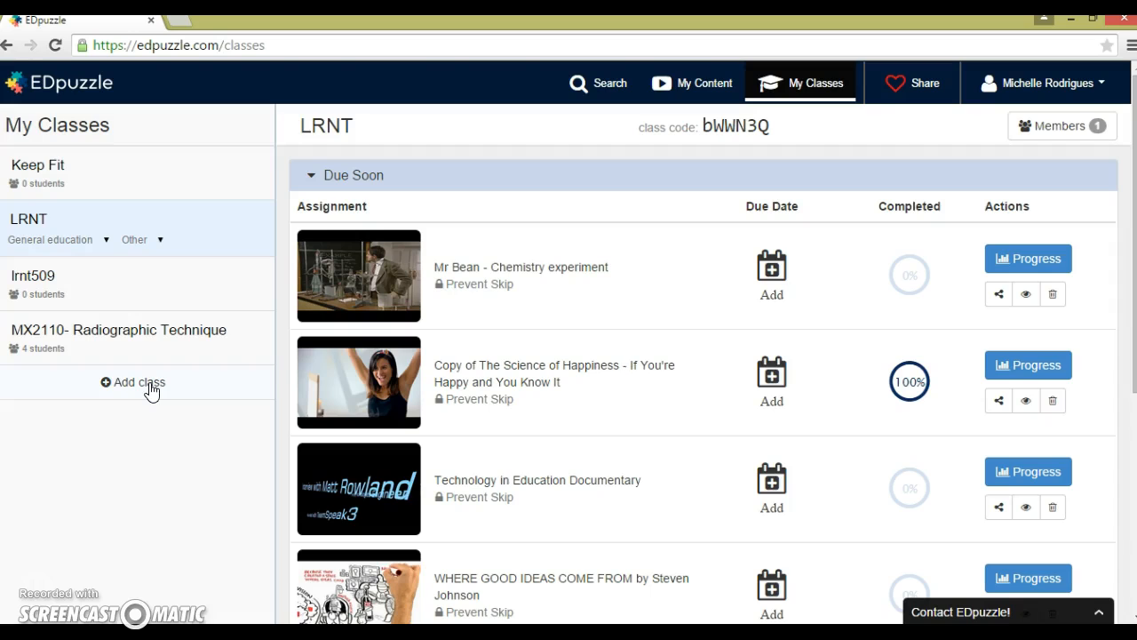
pyautogui.click(625, 86)
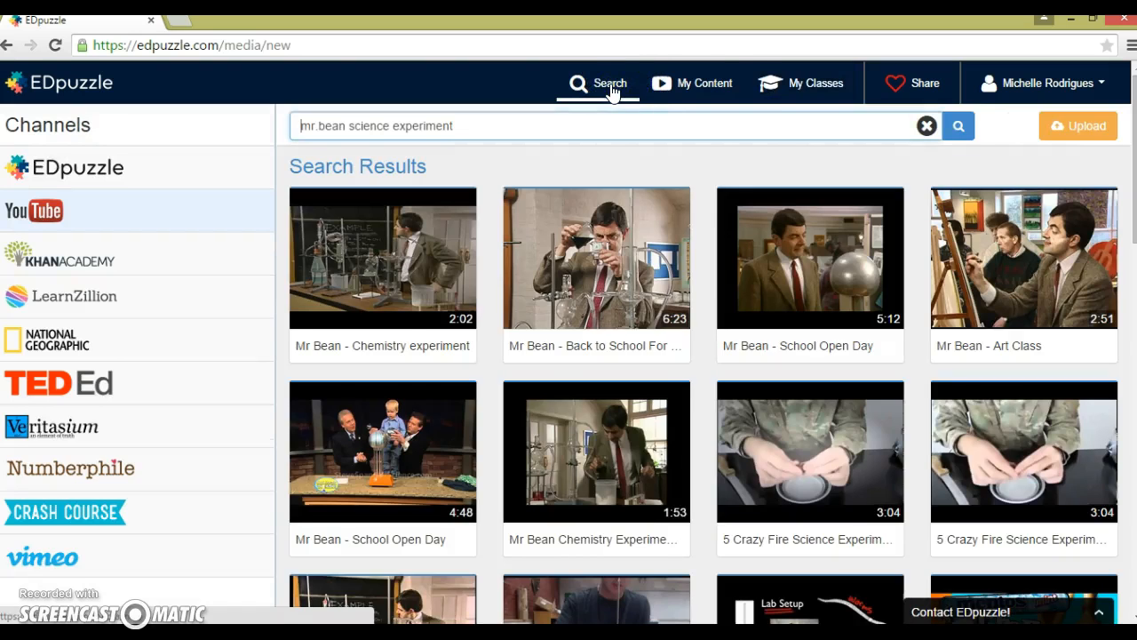
pyautogui.click(719, 83)
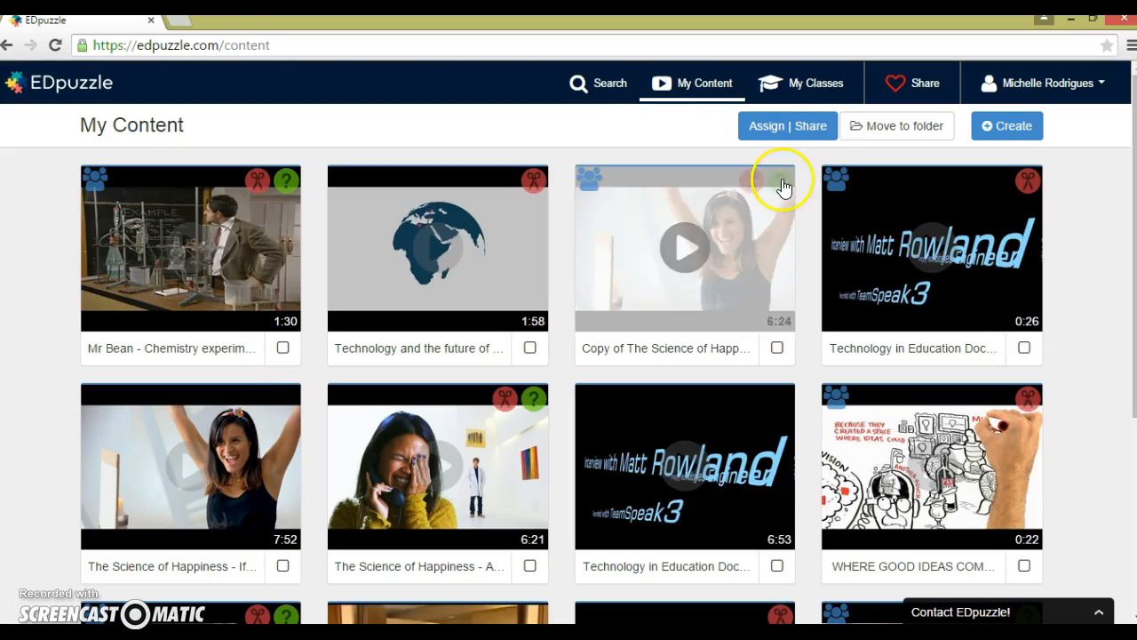
pyautogui.click(820, 86)
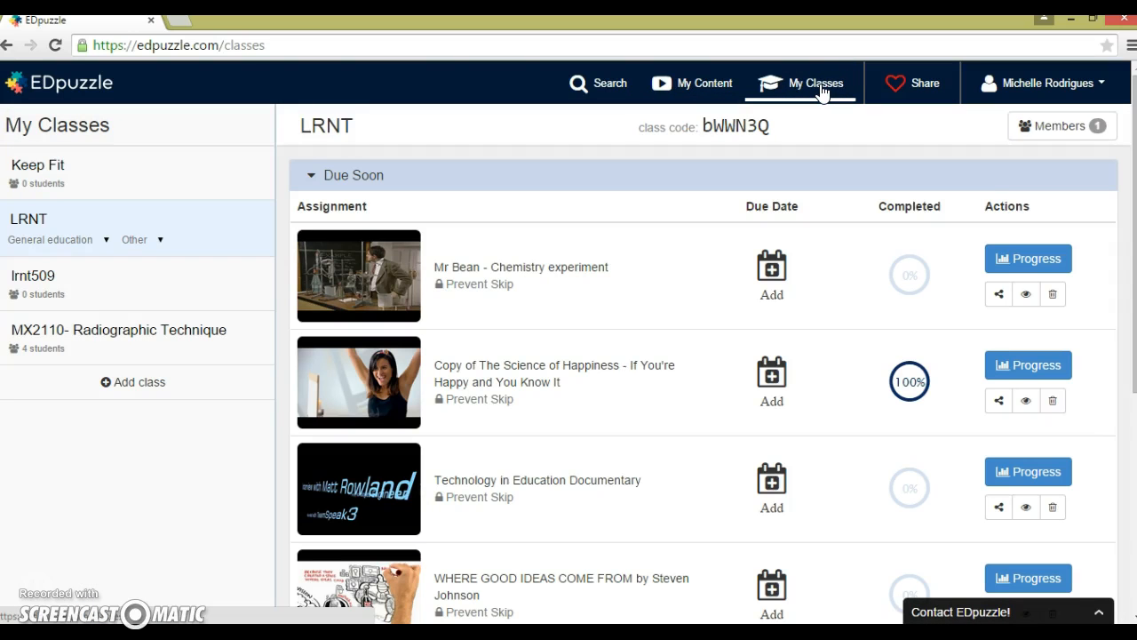
pyautogui.click(924, 86)
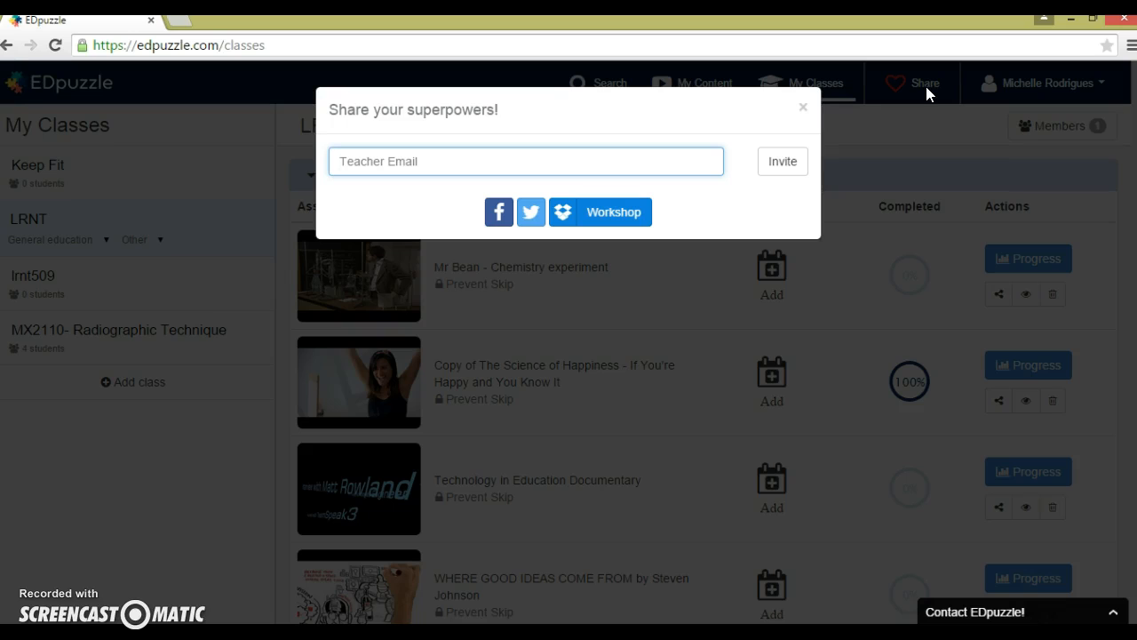
pyautogui.click(804, 108)
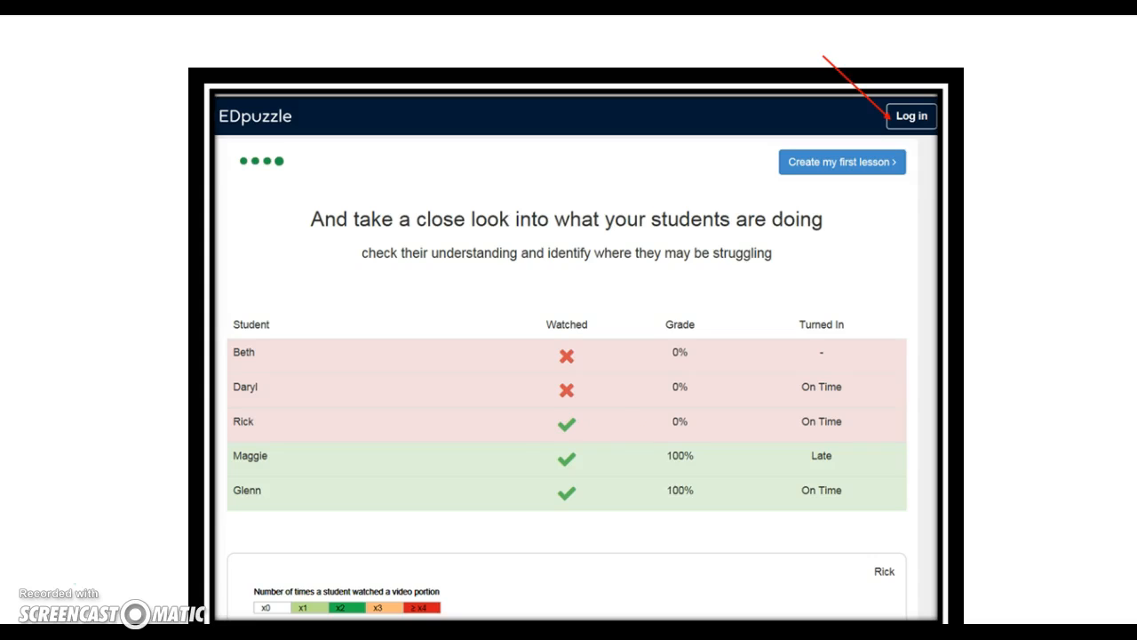
pyautogui.click(37, 580)
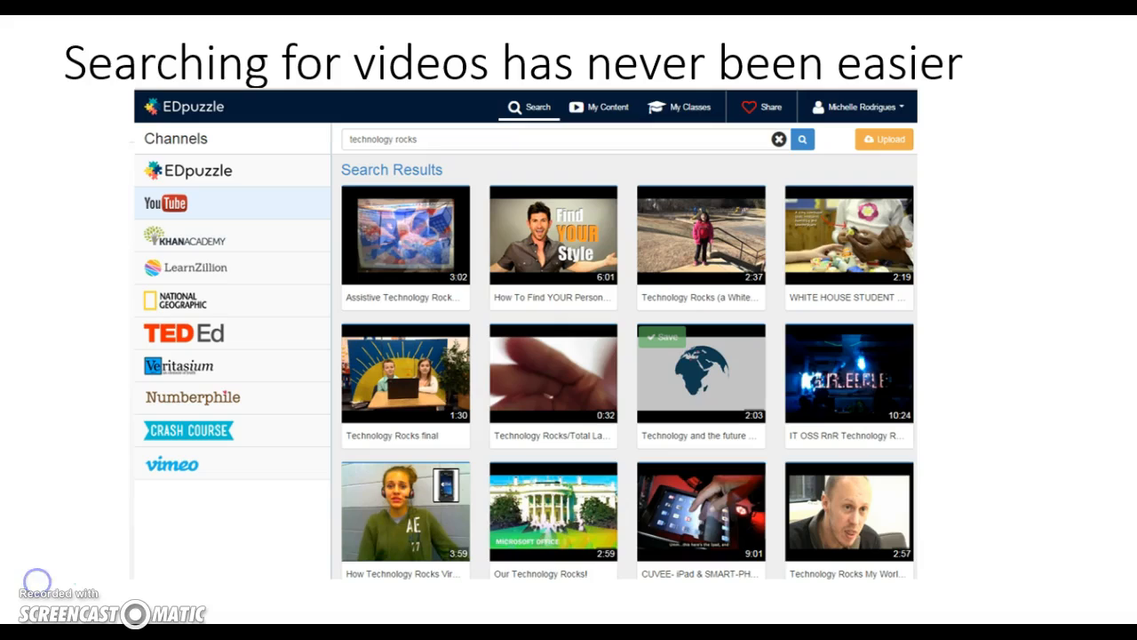